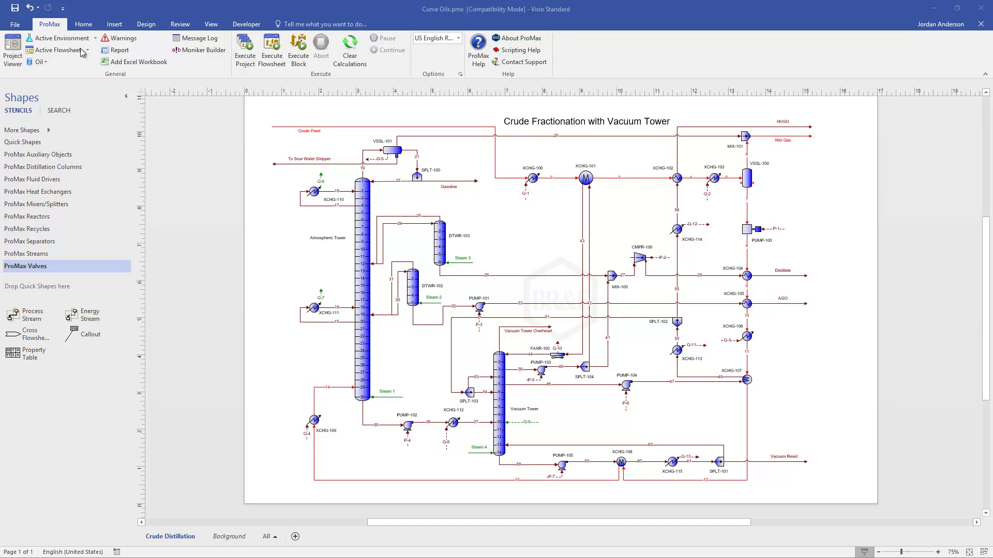
Open the Oils manager from the Oil menu's Edit Oils entry, with no curve oils yet.
{"action": "left_click", "coordinate": [42, 63]}
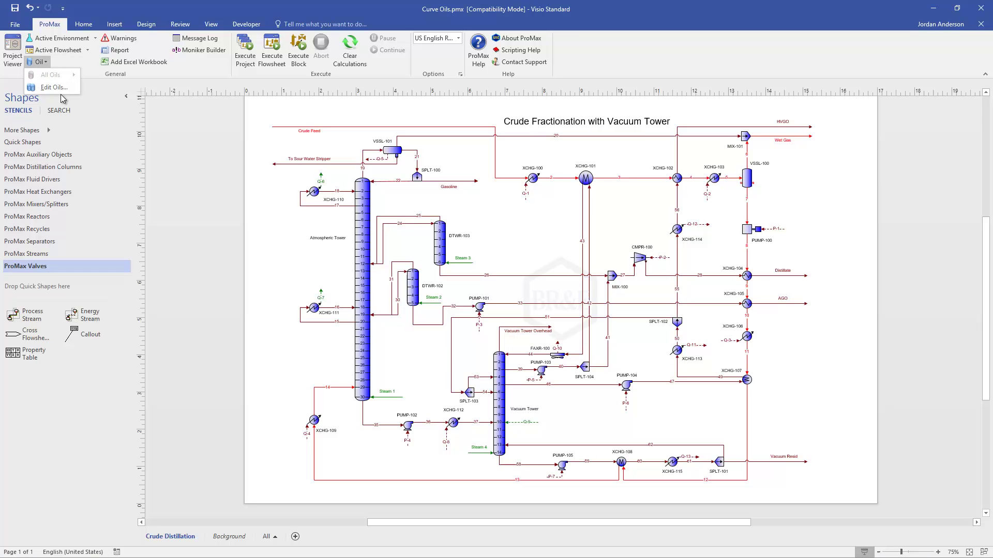
{"action": "left_click", "coordinate": [57, 87]}
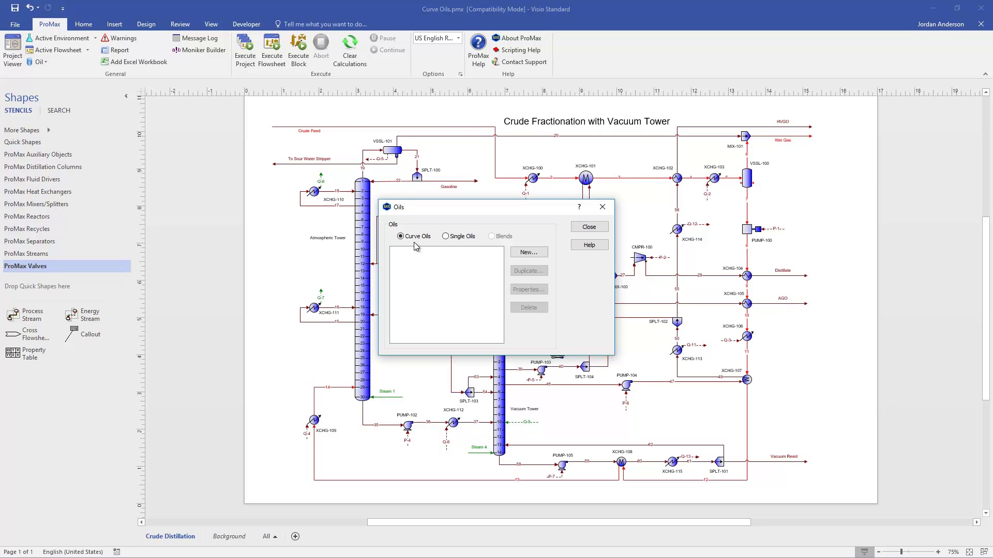
Add a new curve oil, rename Curve Oil 1 to 'Crude A', and keep TBP as its assay type.
{"action": "left_click", "coordinate": [529, 252]}
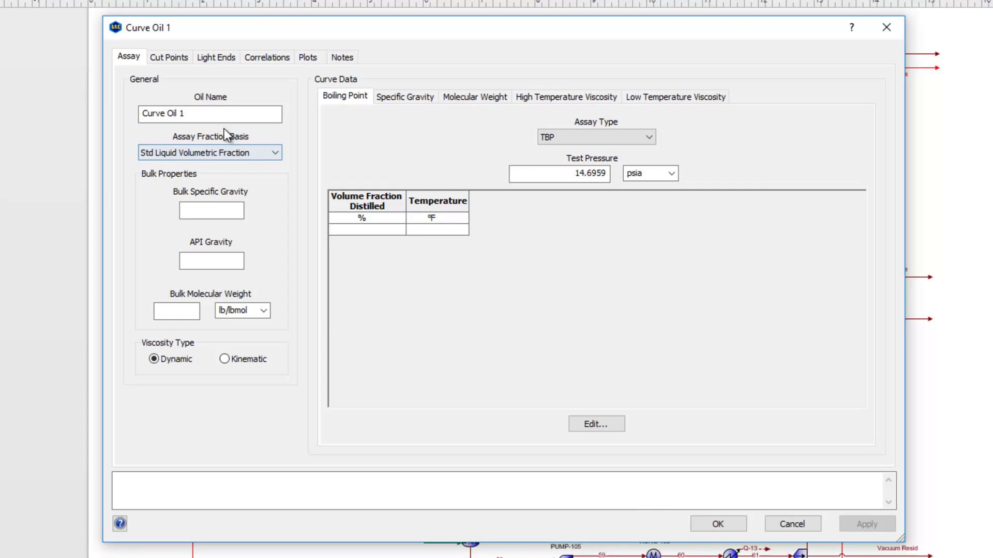
{"action": "left_click_drag", "start_coordinate": [201, 118], "coordinate": [120, 110]}
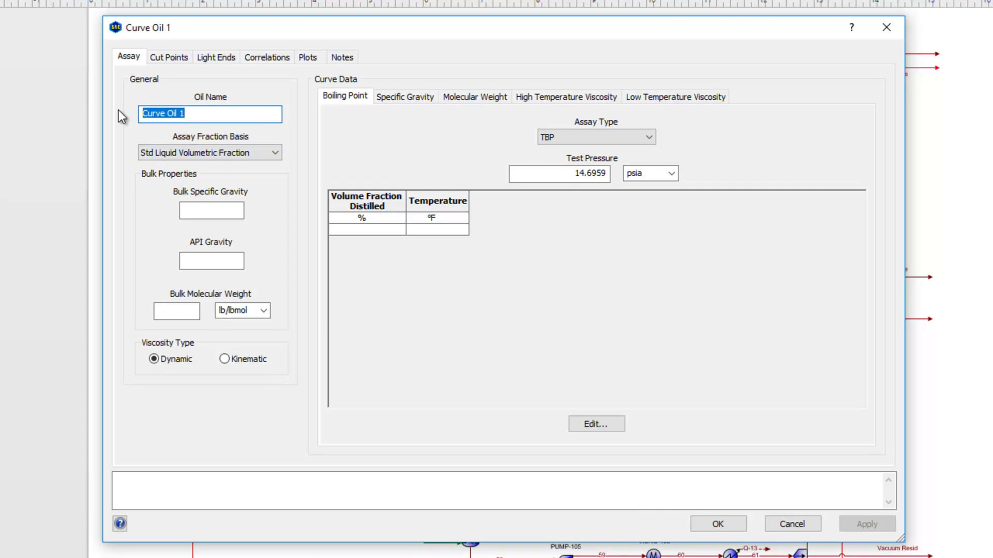
{"action": "type", "text": "Crud"}
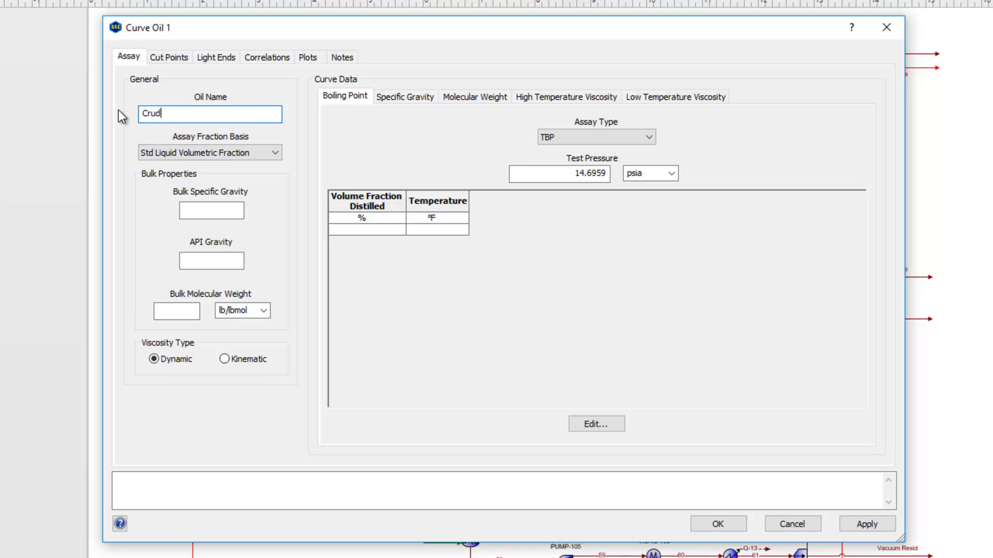
{"action": "type", "text": "e A"}
{"action": "left_click", "coordinate": [410, 256]}
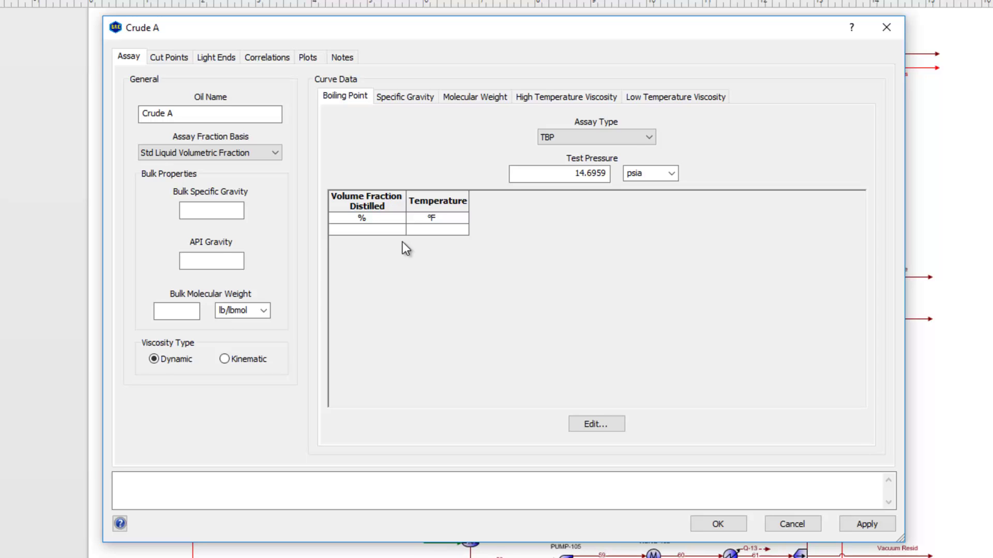
{"action": "left_click", "coordinate": [644, 137]}
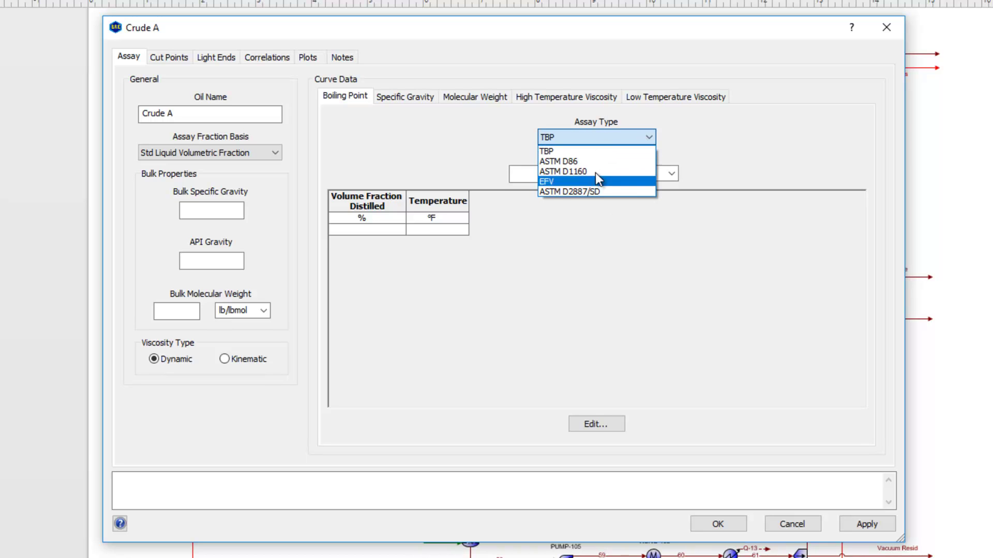
{"action": "left_click", "coordinate": [511, 268]}
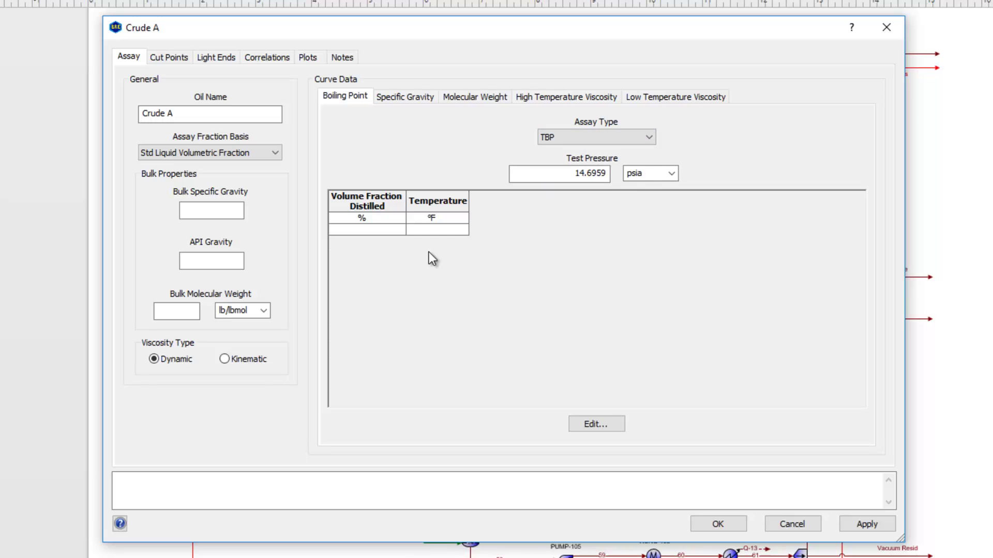
Paste eleven TBP points, from 0 % at 31 °F to 100 % at 1600 °F, into Boiling Point Data.
{"action": "left_click", "coordinate": [603, 426]}
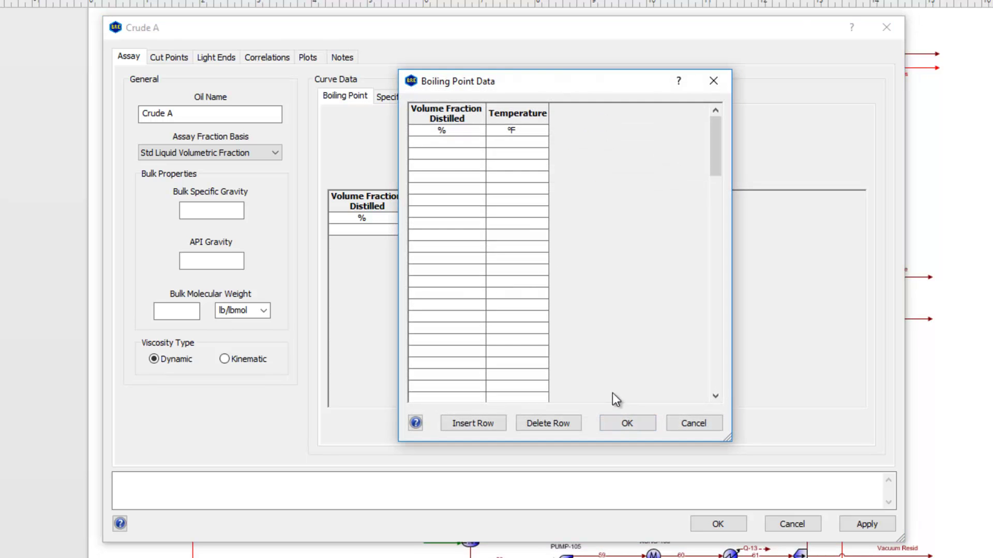
{"action": "left_click", "coordinate": [454, 146]}
{"action": "key", "text": "ctrl+v"}
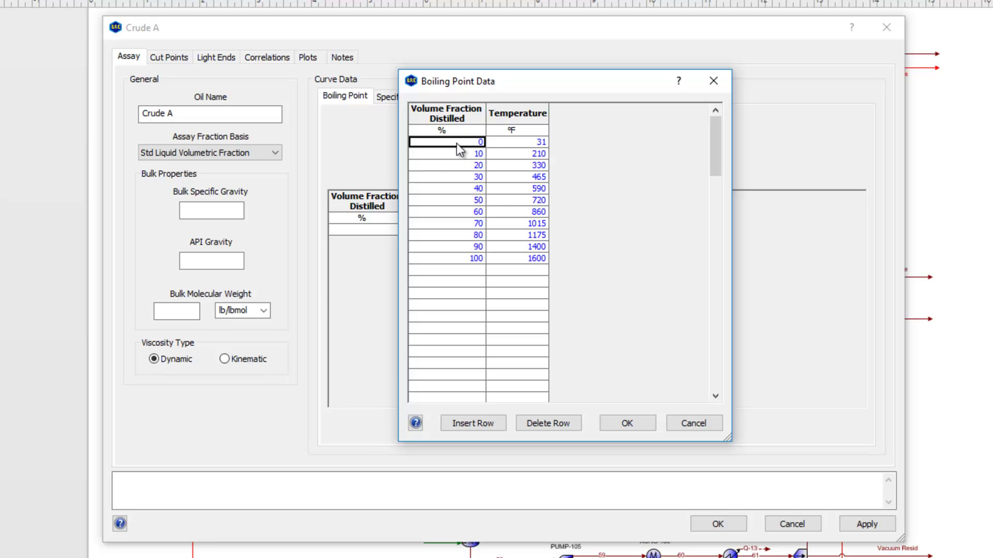
{"action": "mouse_move", "coordinate": [458, 144]}
Confirm the TBP data, review the generated specific gravity curve, and return to the boiling point curve.
{"action": "left_click", "coordinate": [642, 421]}
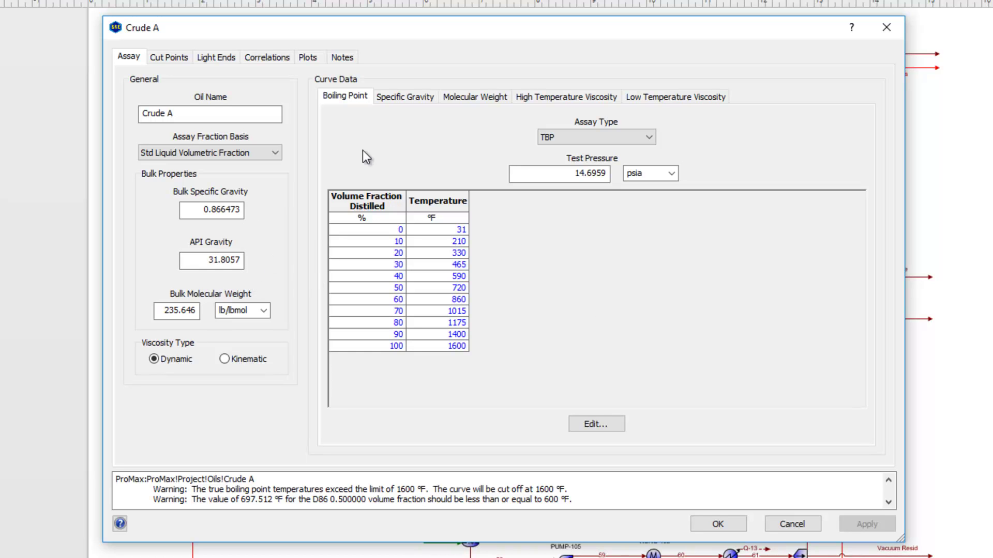
{"action": "left_click", "coordinate": [408, 101]}
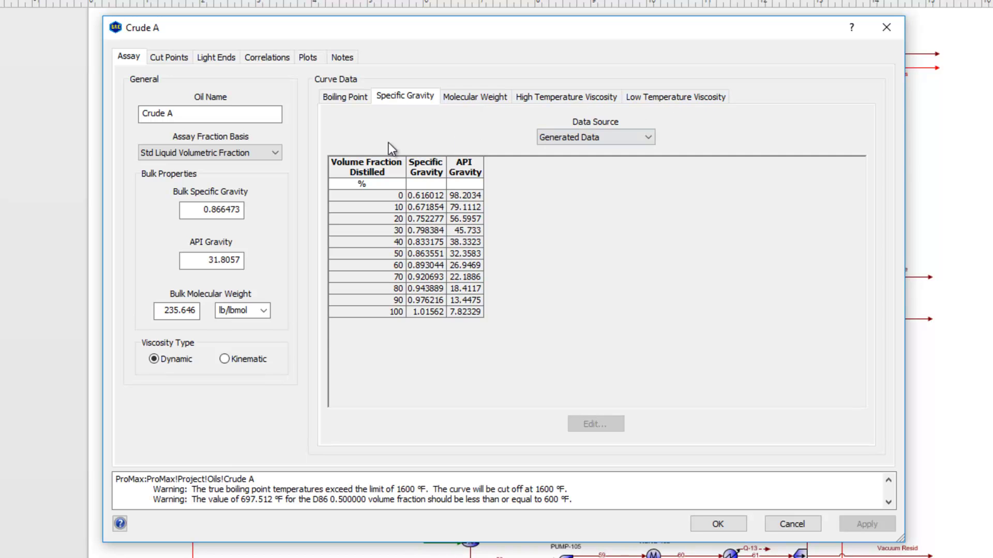
{"action": "left_click", "coordinate": [346, 100]}
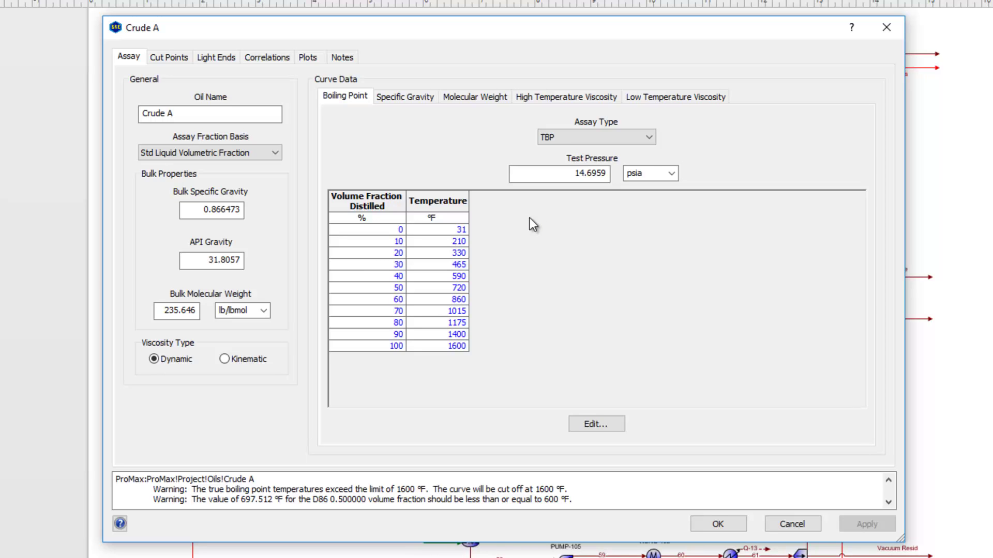
Inspect Crude A's cut point ranges, including the 1206–1600 cut count, and the first cut's properties.
{"action": "left_click", "coordinate": [165, 67]}
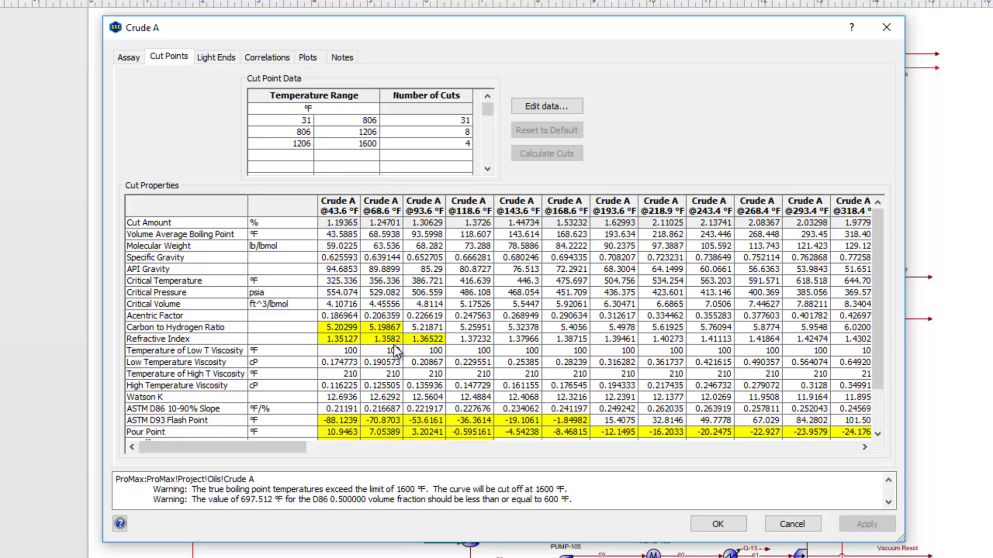
{"action": "left_click_drag", "start_coordinate": [426, 120], "coordinate": [432, 142]}
{"action": "left_click", "coordinate": [433, 142]}
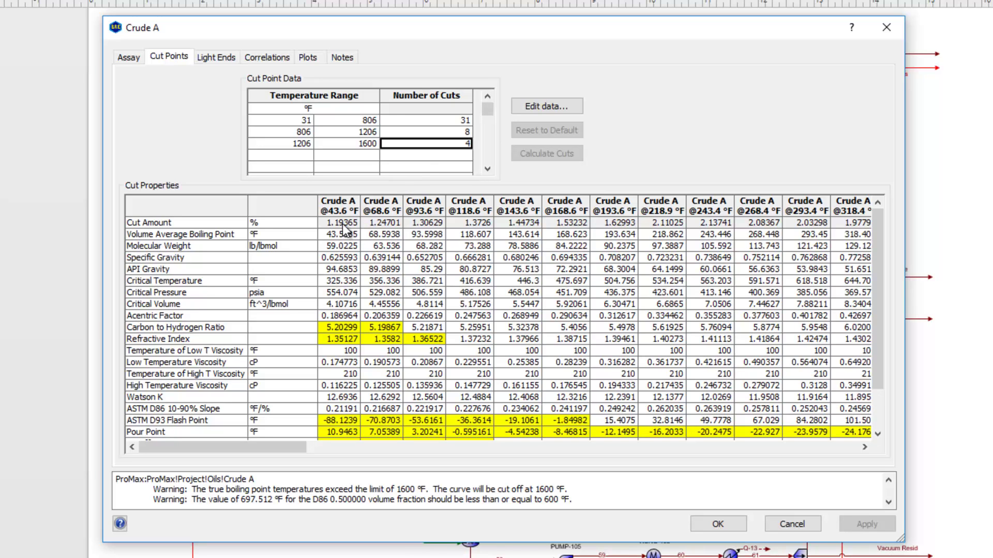
{"action": "mouse_move", "coordinate": [344, 228]}
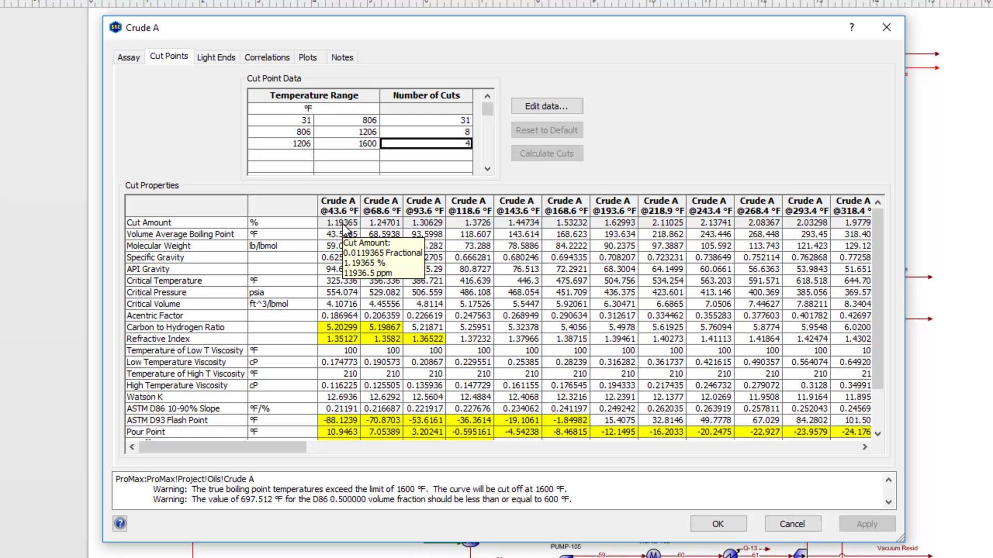
{"action": "left_click", "coordinate": [344, 228]}
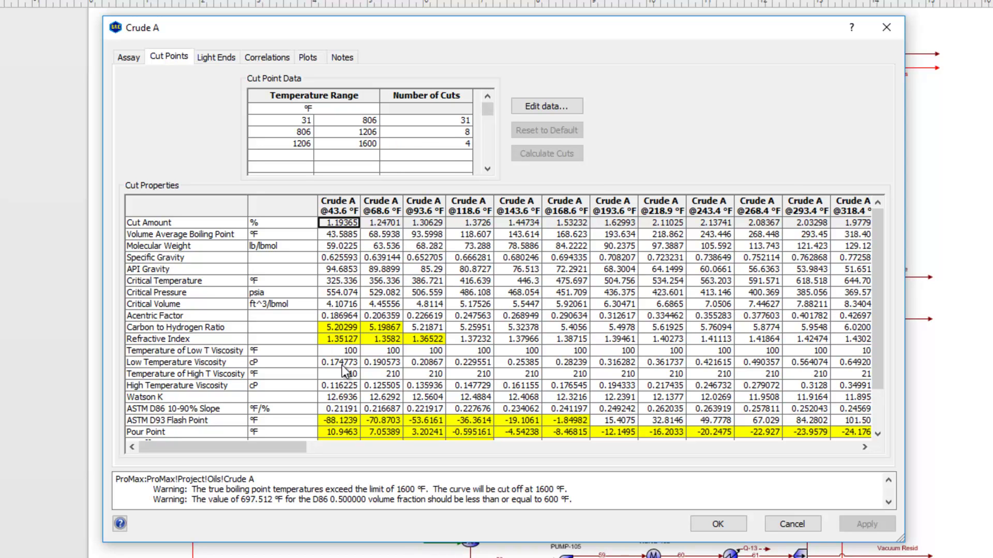
{"action": "mouse_move", "coordinate": [342, 368]}
On the Light Ends page, keep Light Ends Generated as the data type and select the first Species cell.
{"action": "left_click", "coordinate": [222, 57]}
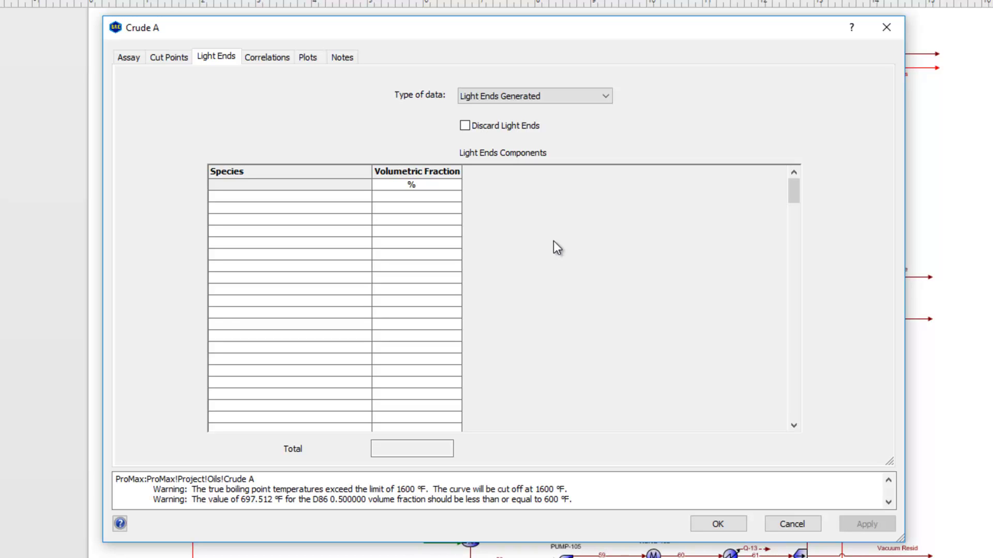
{"action": "left_click", "coordinate": [603, 97]}
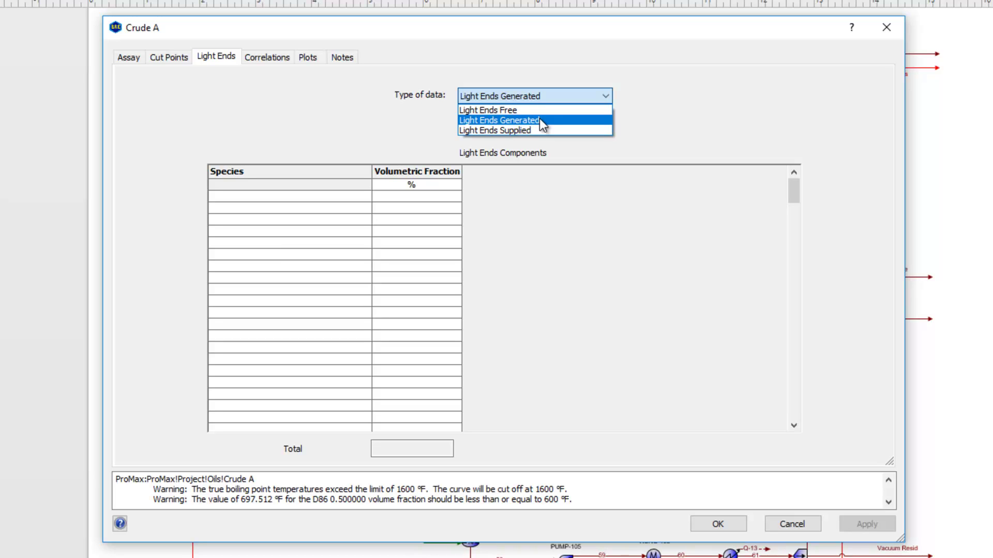
{"action": "left_click", "coordinate": [539, 119]}
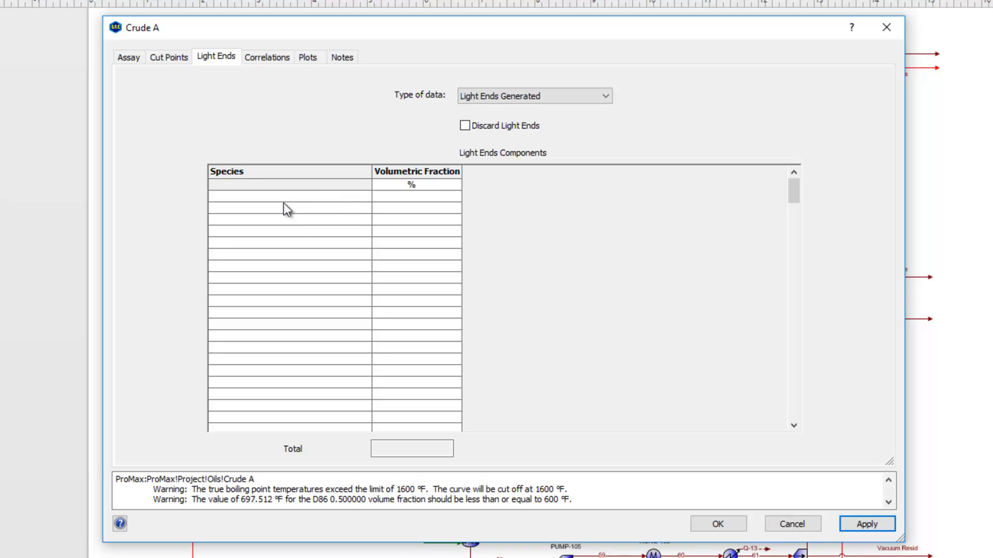
{"action": "left_click", "coordinate": [341, 200]}
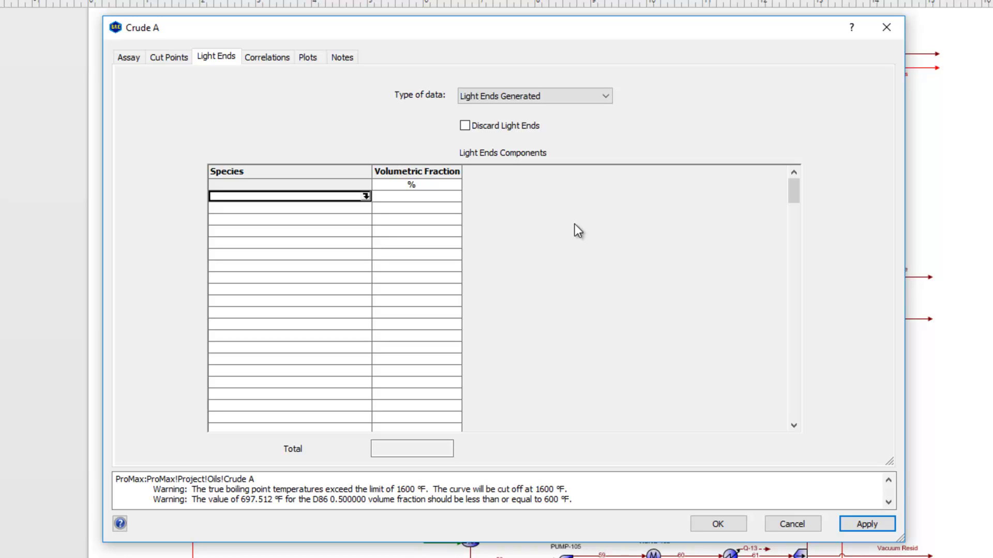
Enter n-butane and n-pentane as Crude A's two light ends species.
{"action": "type", "text": "n-"}
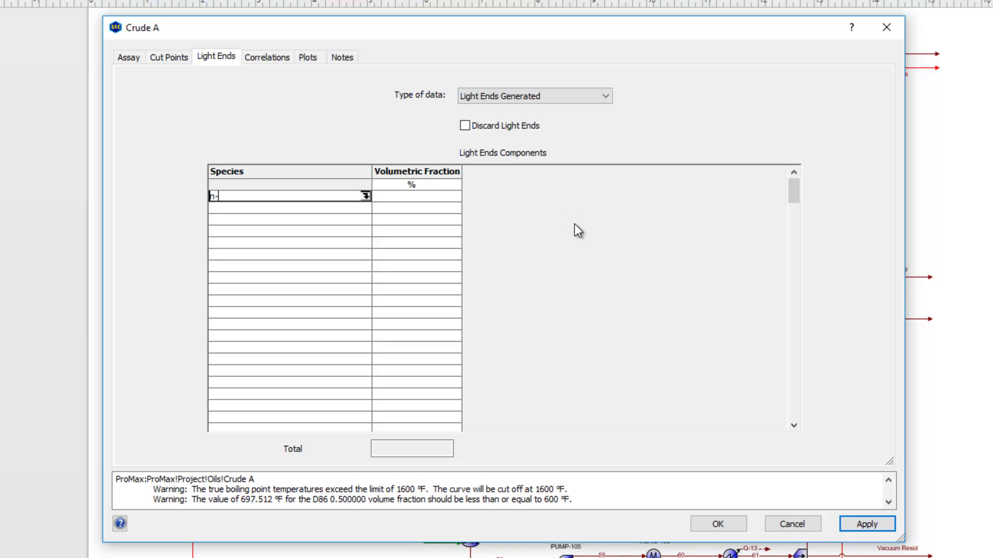
{"action": "type", "text": "butane"}
{"action": "key", "text": "Return"}
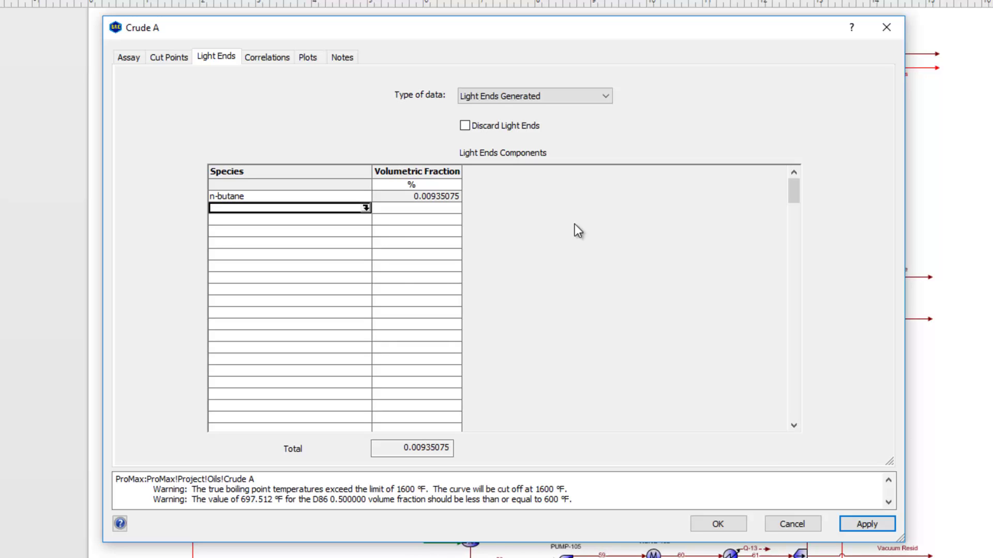
{"action": "left_click", "coordinate": [432, 199]}
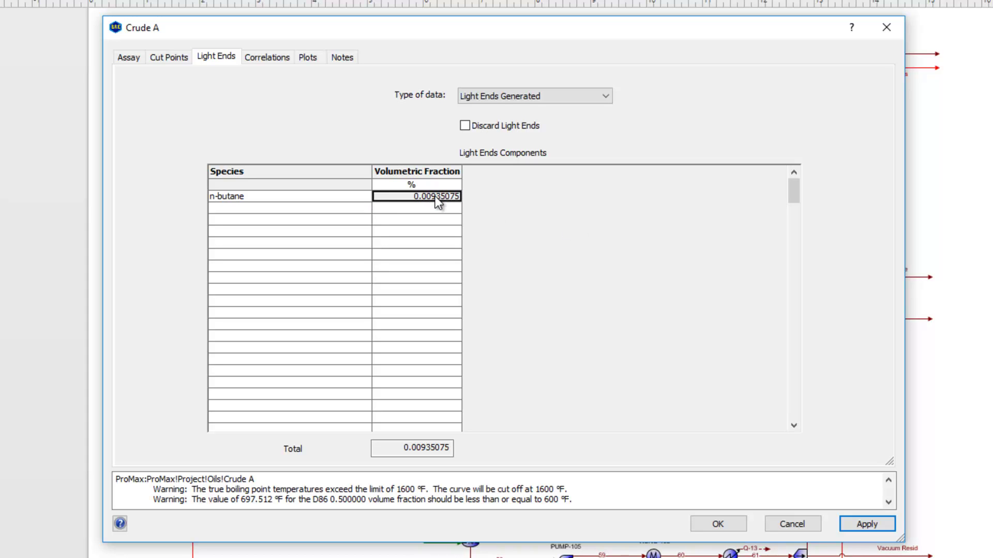
{"action": "left_click", "coordinate": [323, 208]}
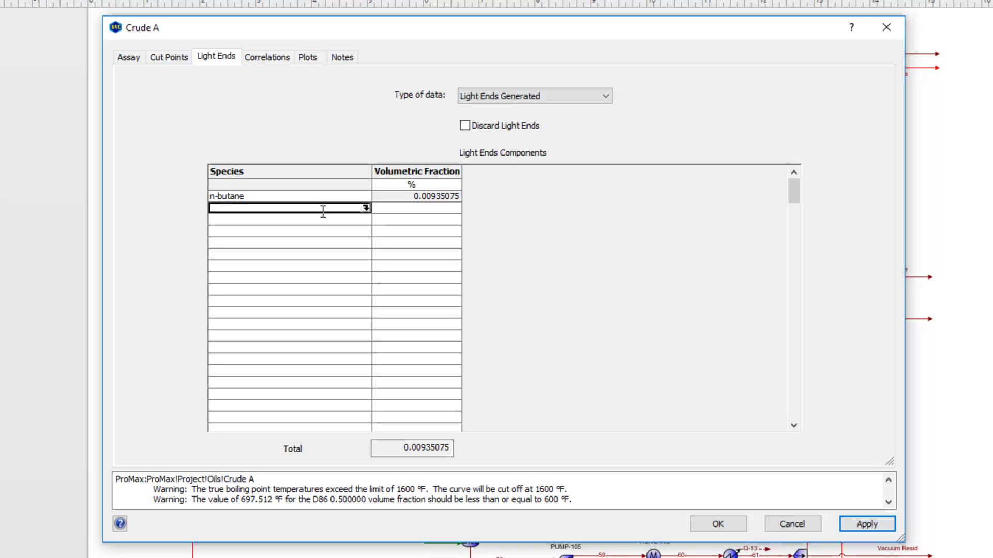
{"action": "type", "text": "n-pentane"}
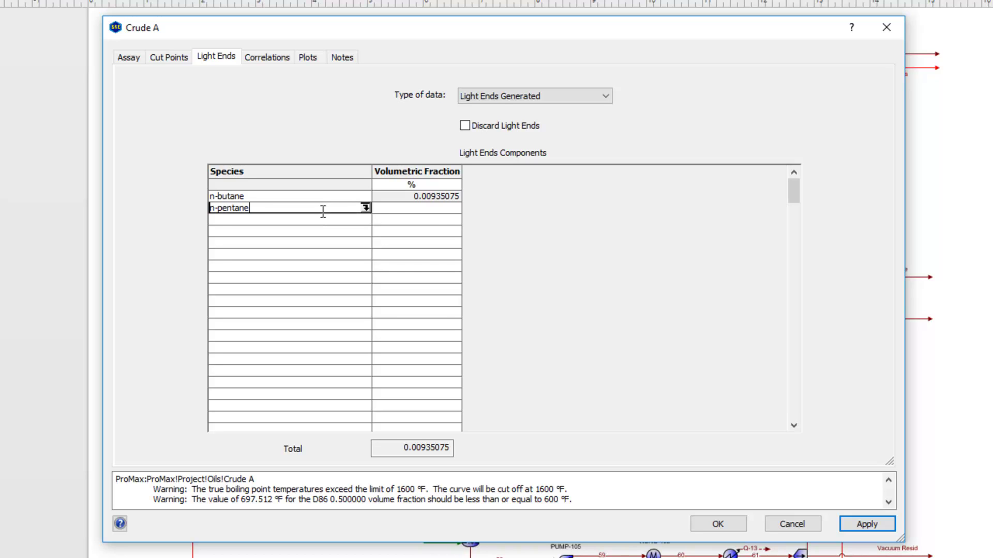
{"action": "key", "text": "Return"}
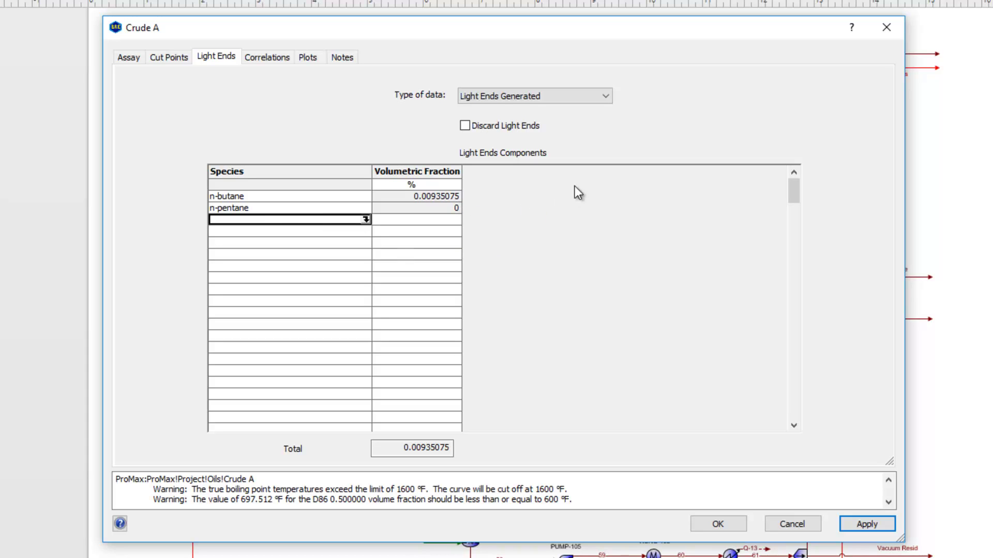
Switch to Light Ends Supplied, enter n-butane 0.01 and n-pentane 0.1, and apply.
{"action": "left_click", "coordinate": [599, 95]}
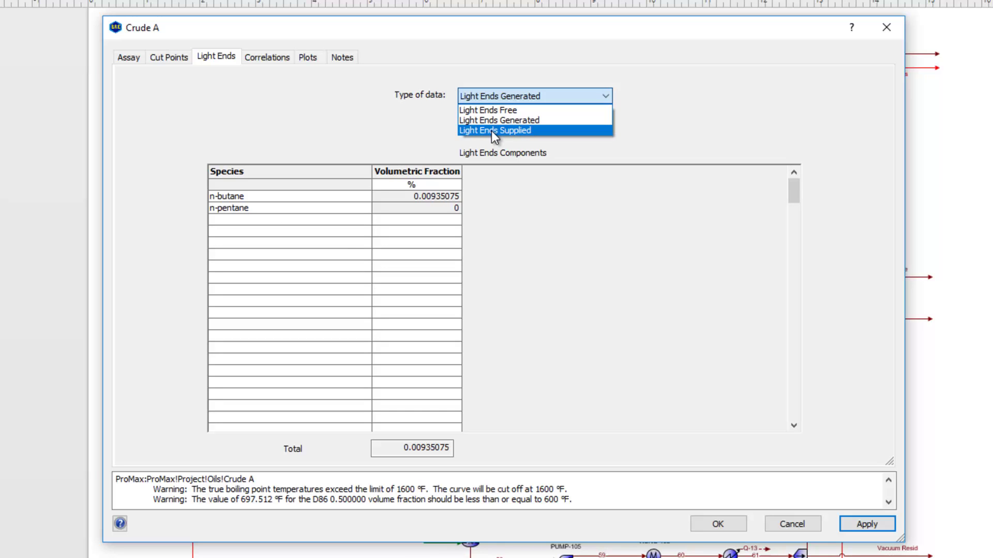
{"action": "left_click", "coordinate": [491, 131]}
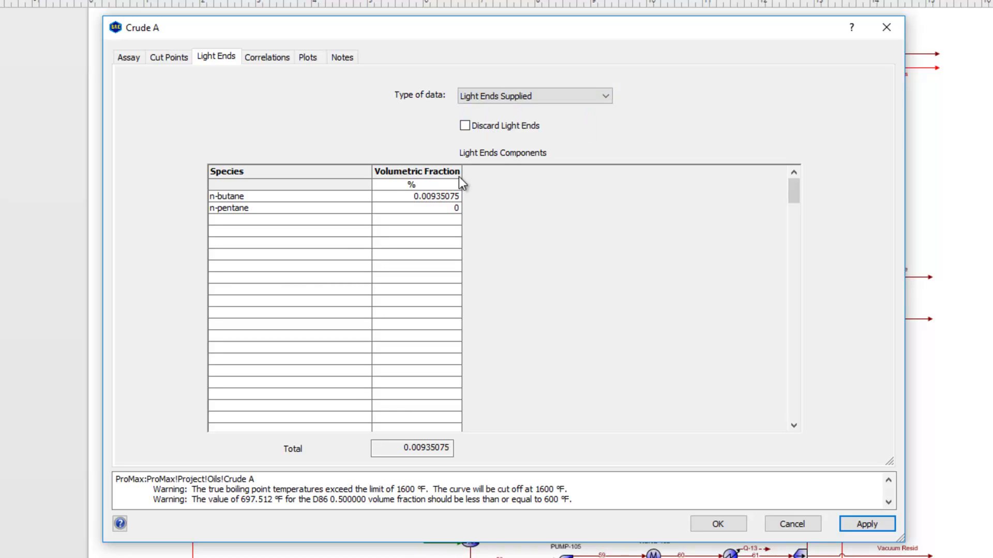
{"action": "left_click", "coordinate": [406, 199]}
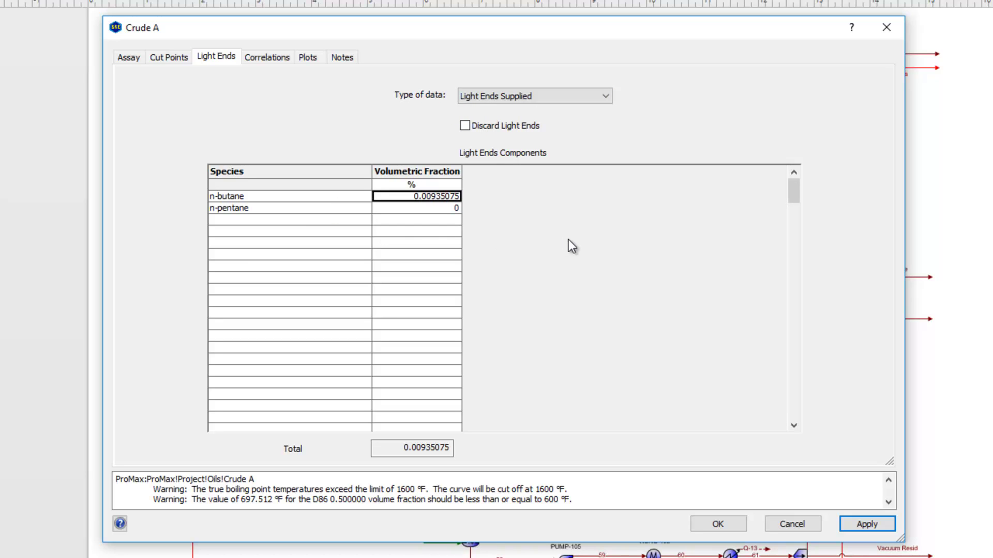
{"action": "type", "text": "0.01"}
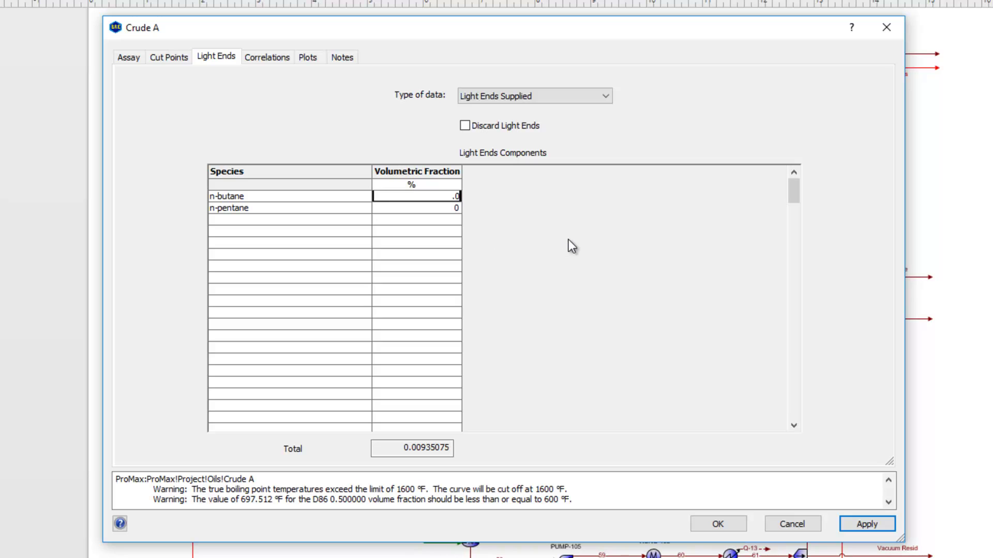
{"action": "key", "text": "Return"}
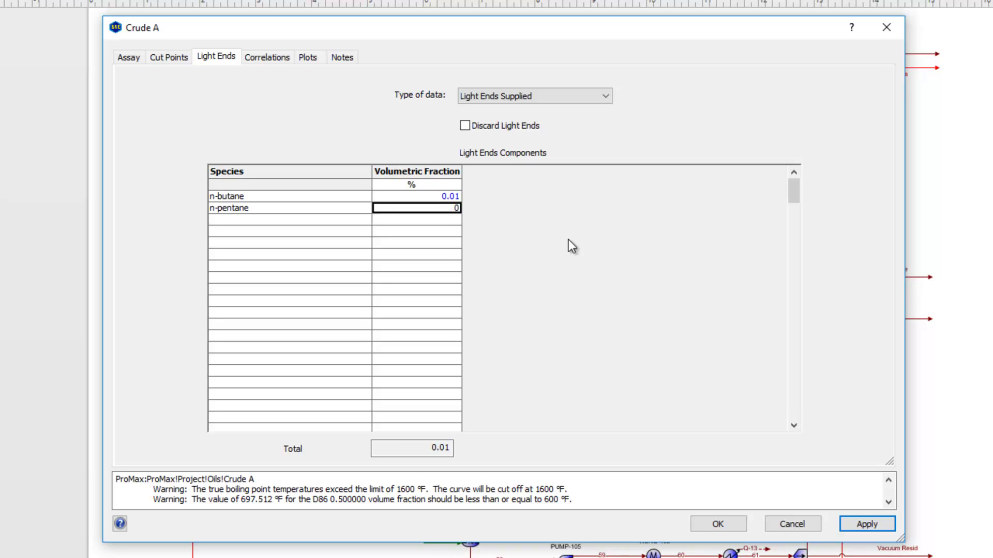
{"action": "type", "text": "0.1"}
{"action": "key", "text": "Return"}
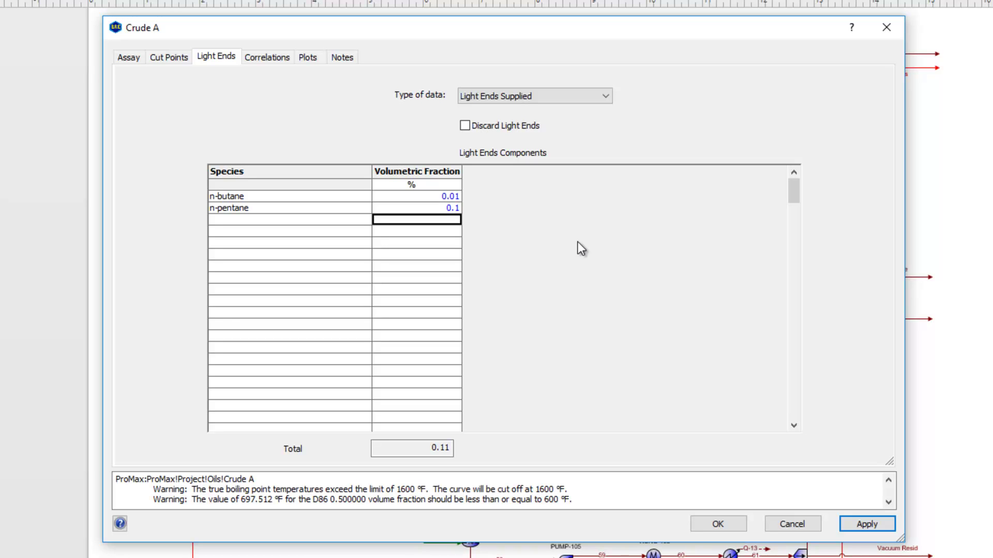
{"action": "left_click", "coordinate": [861, 522]}
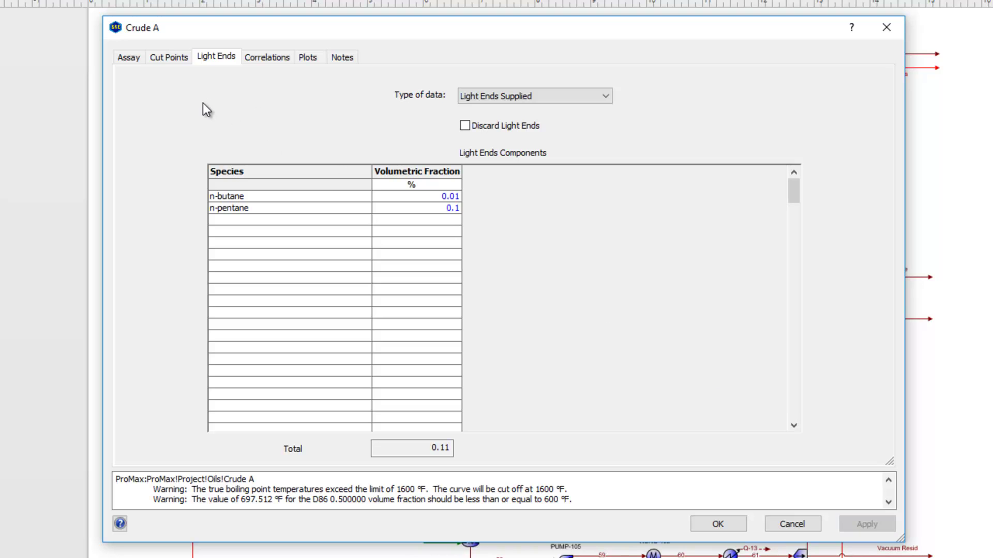
Show the Correlations page: Lee-Kesler acentric factor, API94 for D86, As TBP for D2887.
{"action": "left_click", "coordinate": [260, 58]}
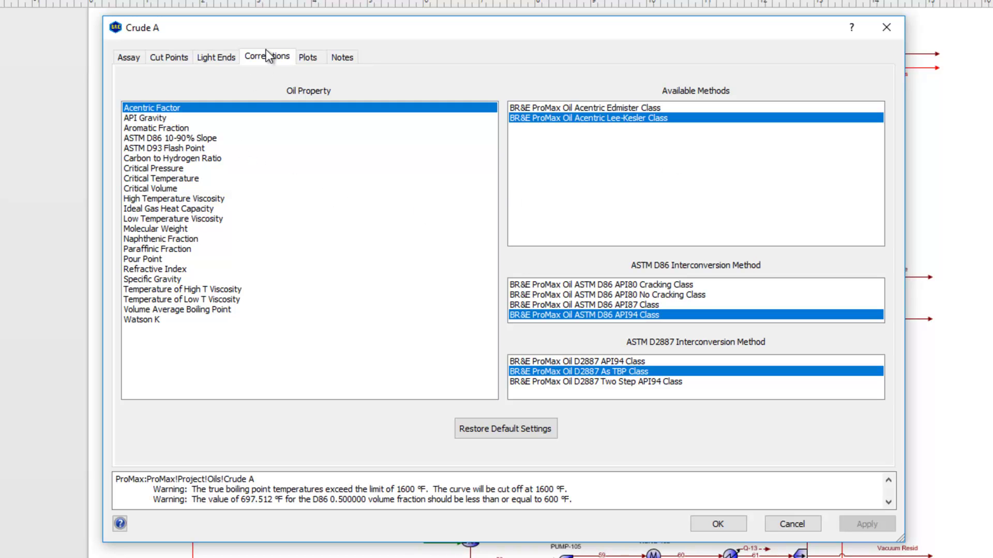
Display the Plots page and inspect the fitted TBP curve on the Boiling Point Curve plot.
{"action": "left_click", "coordinate": [318, 58]}
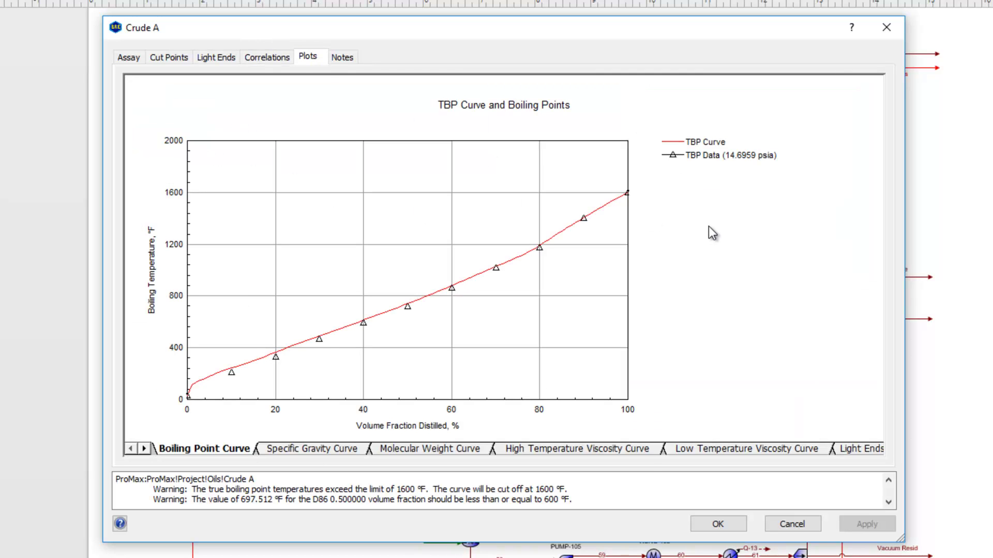
{"action": "mouse_move", "coordinate": [233, 373]}
Accept the Crude A definition and install it in the PR Environment with n-Butane and n-Pentane.
{"action": "left_click", "coordinate": [736, 526]}
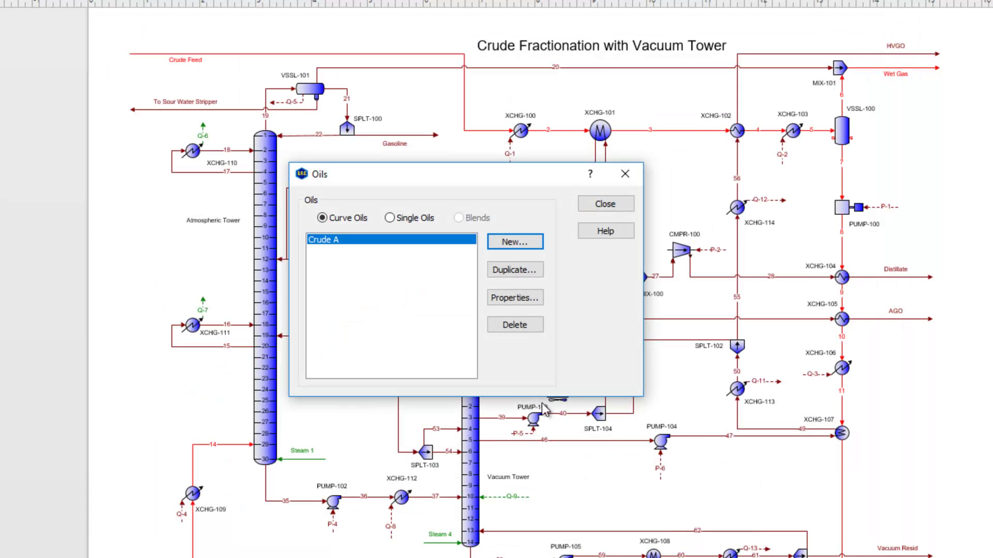
{"action": "left_click", "coordinate": [606, 204]}
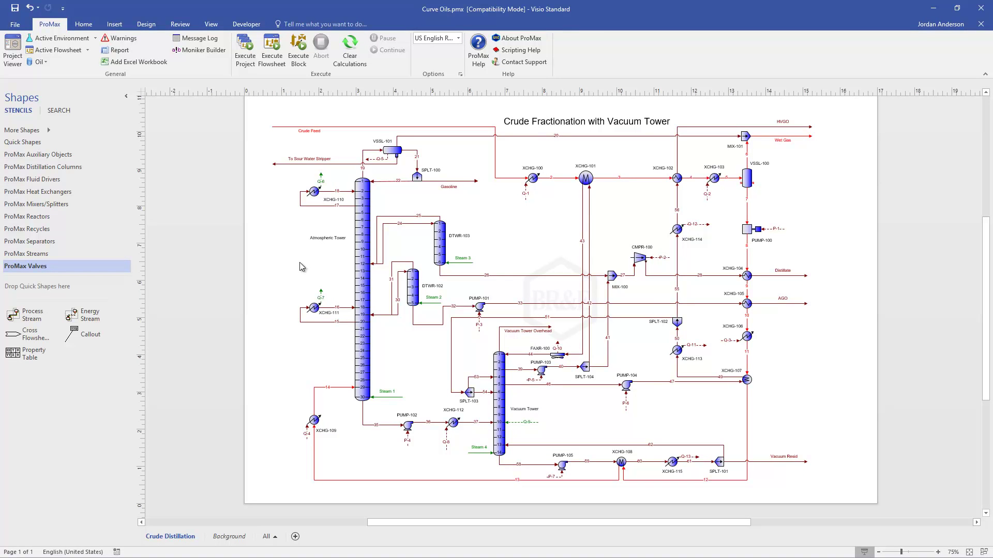
{"action": "left_click", "coordinate": [68, 41]}
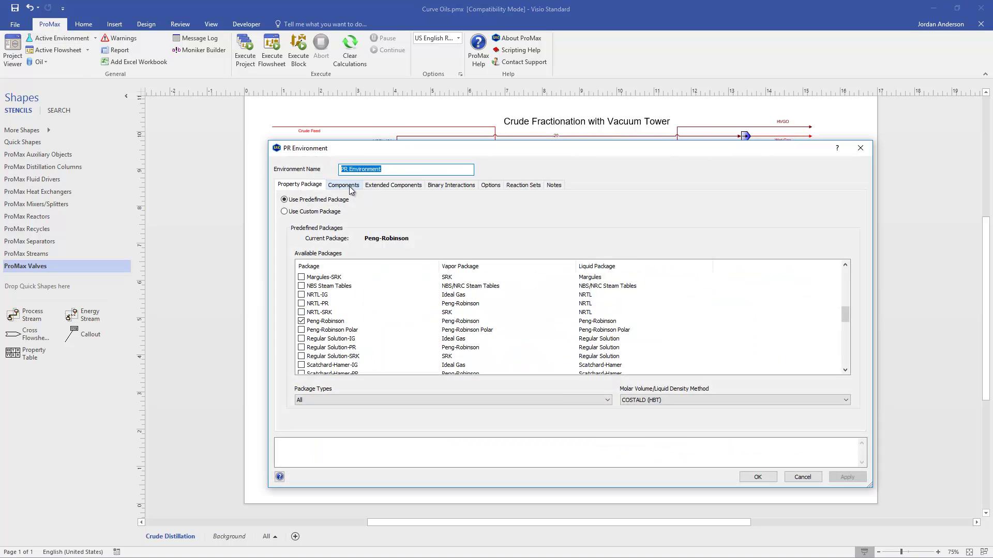
{"action": "left_click", "coordinate": [351, 189]}
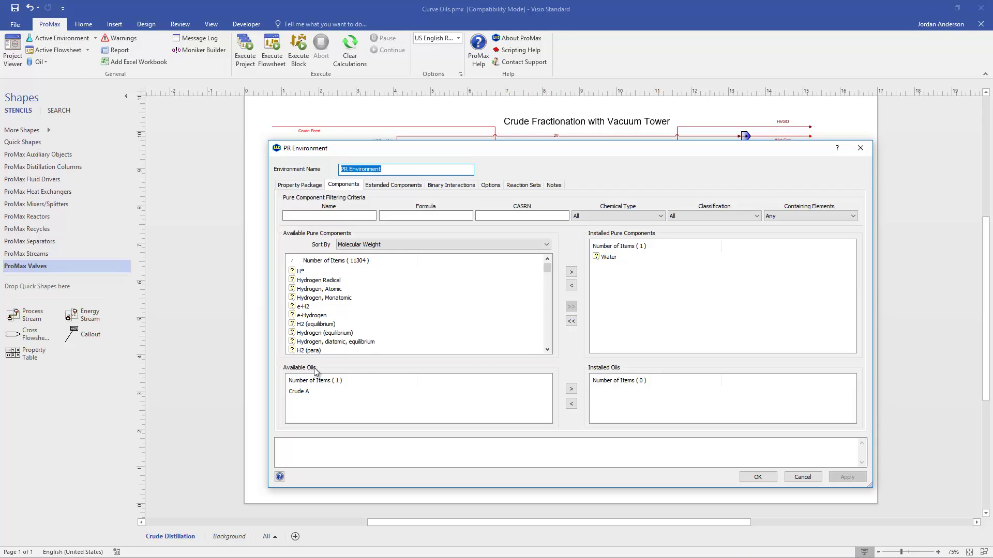
{"action": "left_click", "coordinate": [311, 393]}
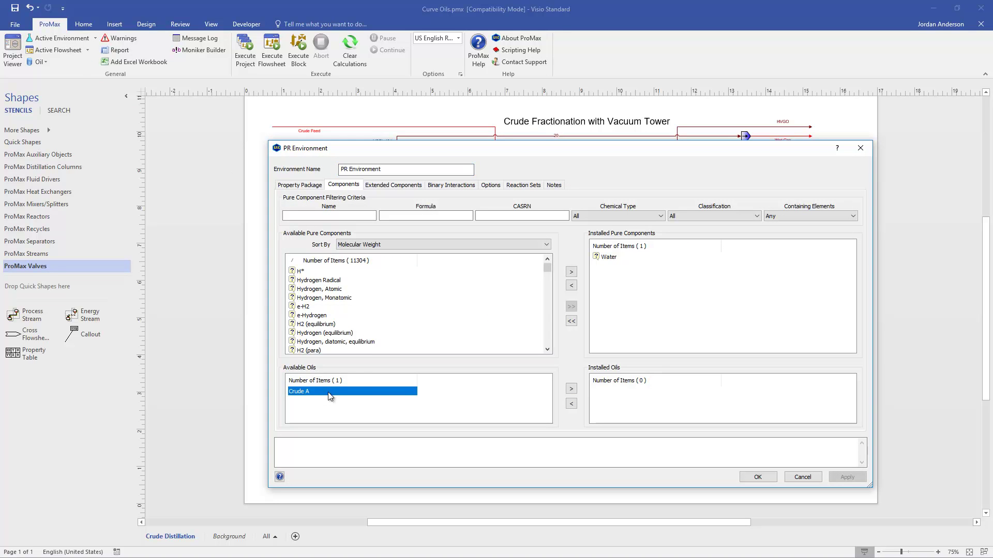
{"action": "left_click", "coordinate": [571, 390]}
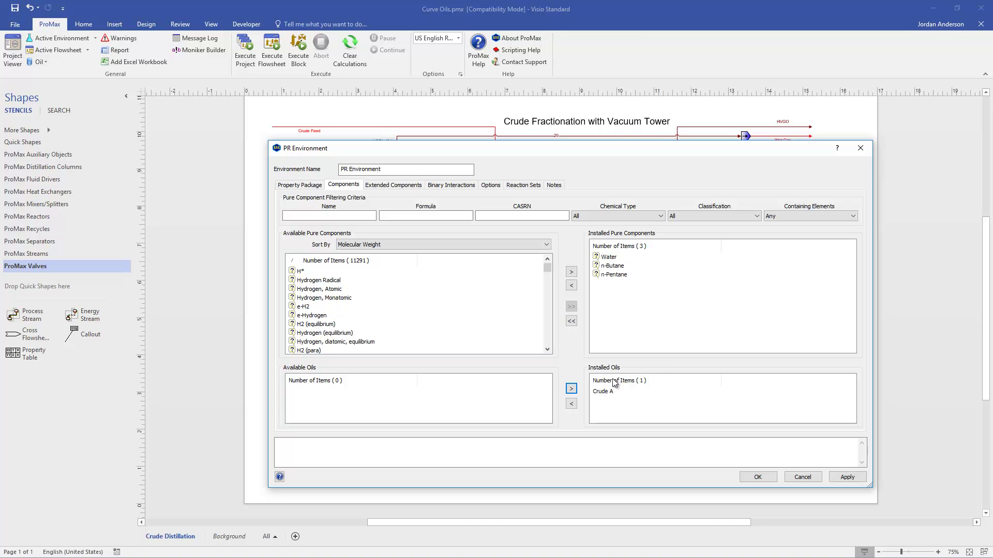
{"action": "left_click", "coordinate": [618, 266]}
{"action": "left_click", "coordinate": [623, 275]}
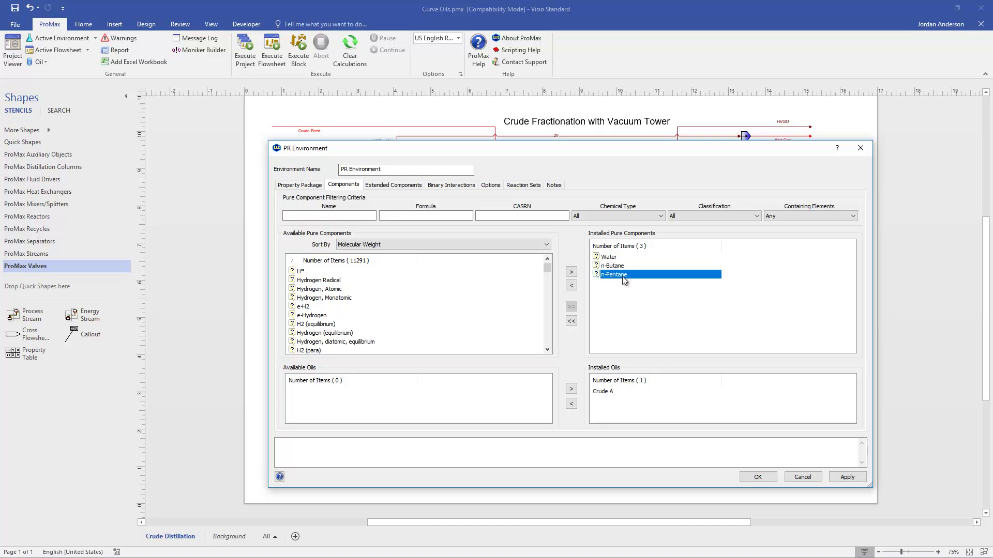
{"action": "left_click", "coordinate": [617, 304]}
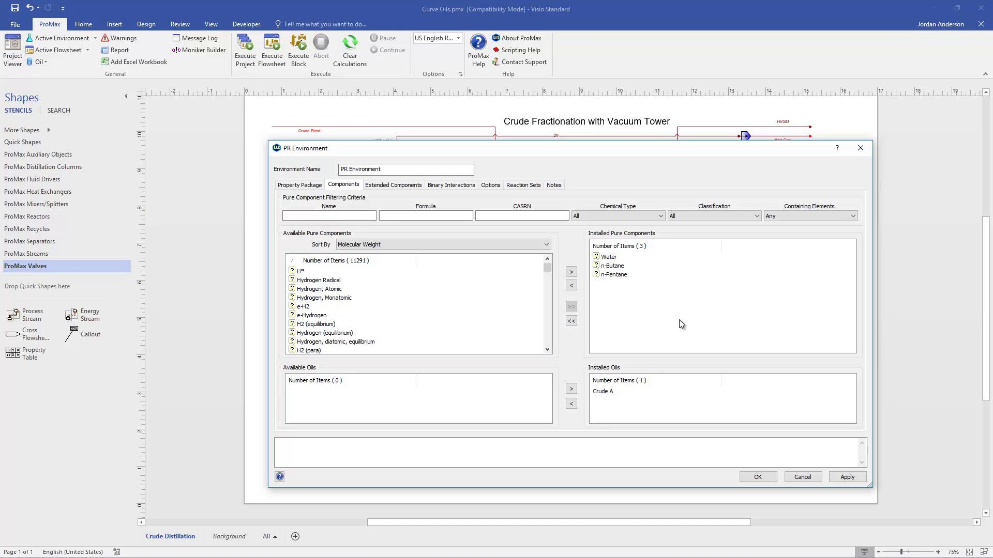
{"action": "left_click", "coordinate": [756, 477]}
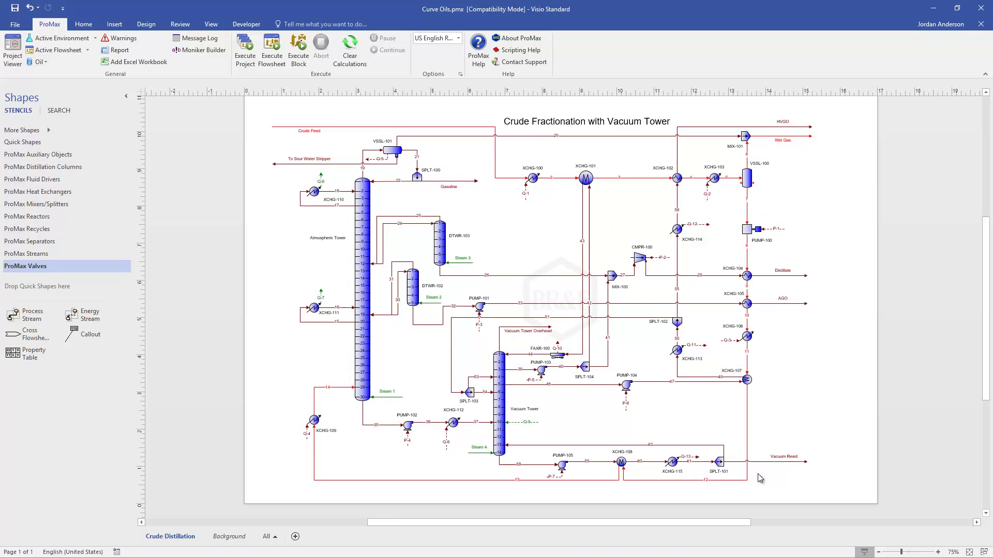
Specify Crude Feed's composition by installing Crude A, giving n-Butane 0.01 and n-Pentane 0.1 fractions.
{"action": "double_click", "coordinate": [341, 127]}
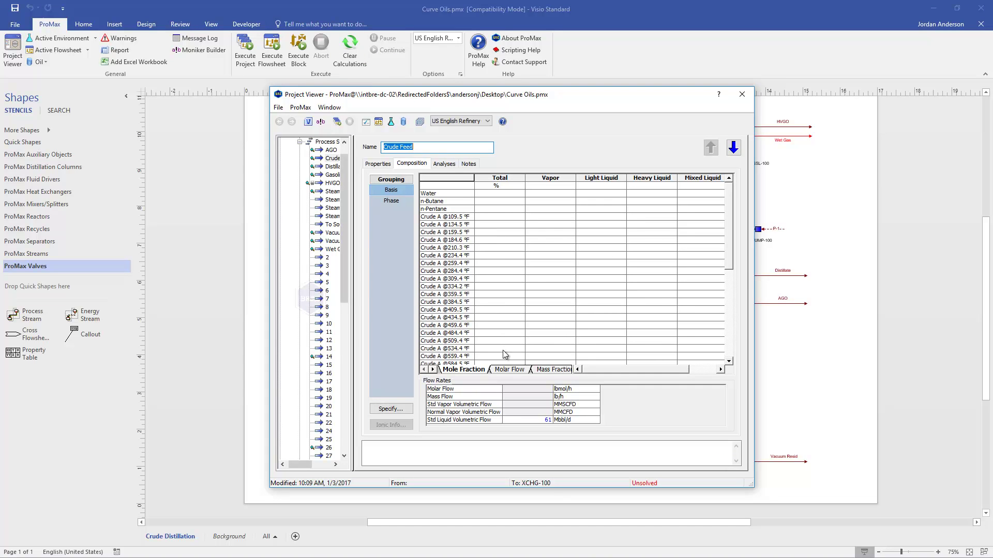
{"action": "scroll", "coordinate": [502, 350], "scroll_direction": "down", "scroll_amount": 8}
{"action": "scroll", "coordinate": [503, 350], "scroll_direction": "up", "scroll_amount": 8}
{"action": "left_click", "coordinate": [401, 413]}
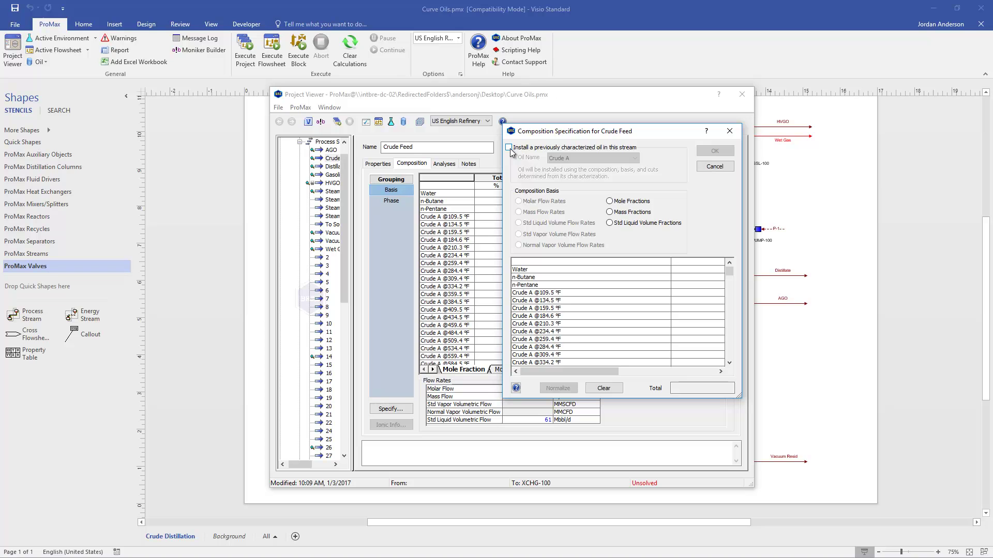
{"action": "left_click", "coordinate": [509, 148]}
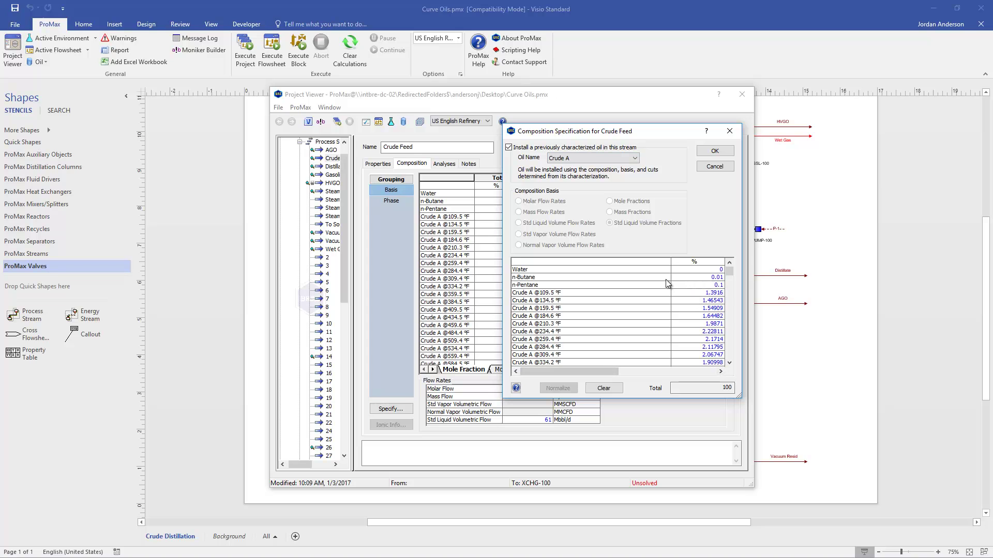
{"action": "left_click_drag", "start_coordinate": [689, 280], "coordinate": [684, 287]}
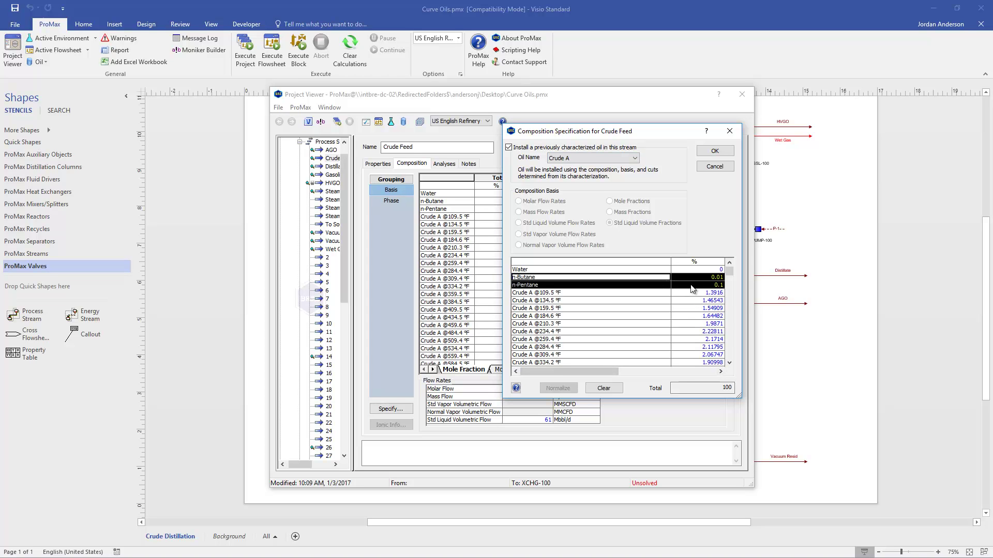
{"action": "left_click", "coordinate": [697, 286]}
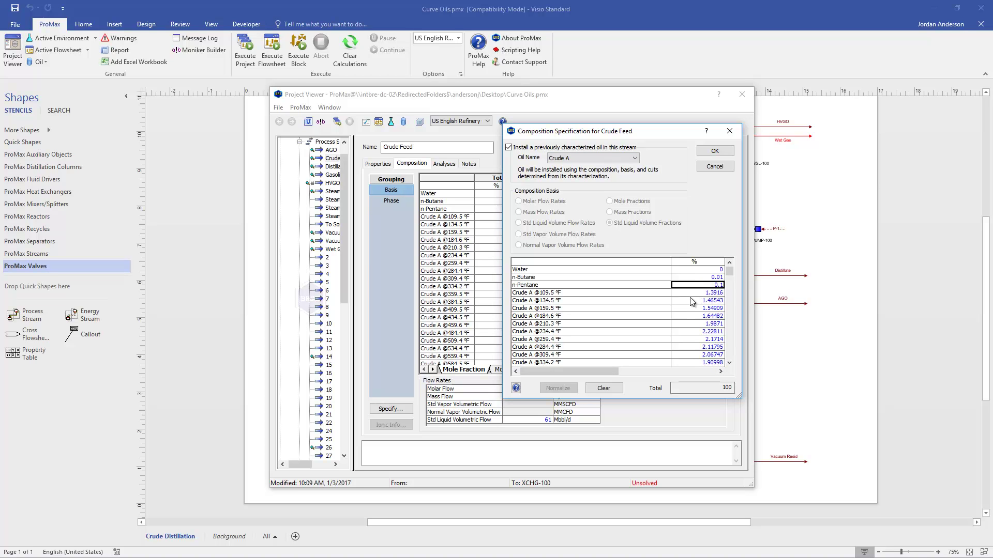
Accept the Crude A feed composition and close Crude Feed, now solved at 3067.23 lbmol/h.
{"action": "left_click", "coordinate": [701, 150]}
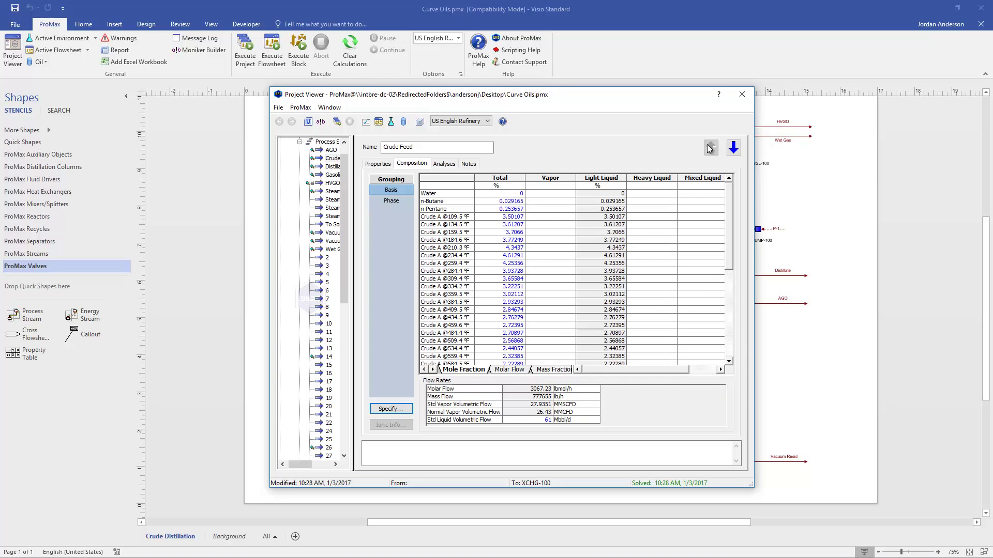
{"action": "left_click", "coordinate": [742, 95]}
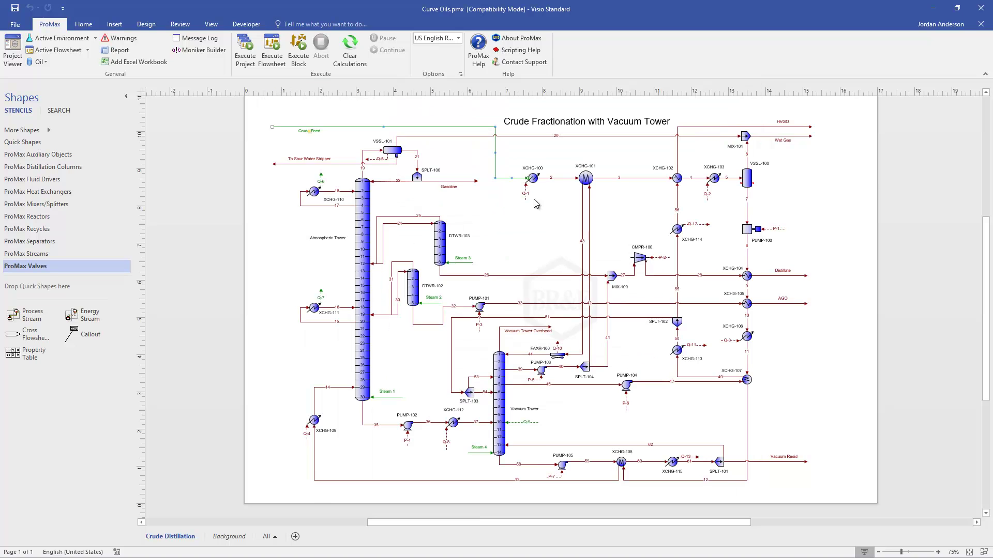